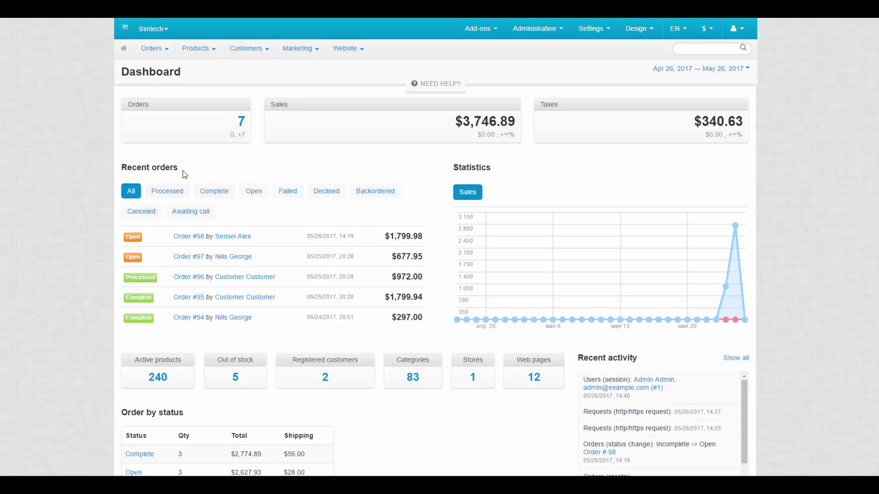
Open the full orders list and show Order #98's status choices
mouse_move(152, 49)
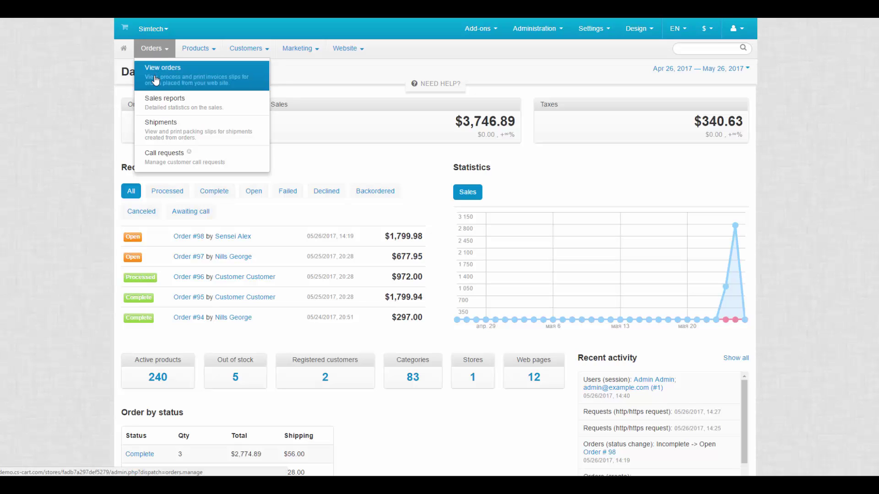
click(155, 75)
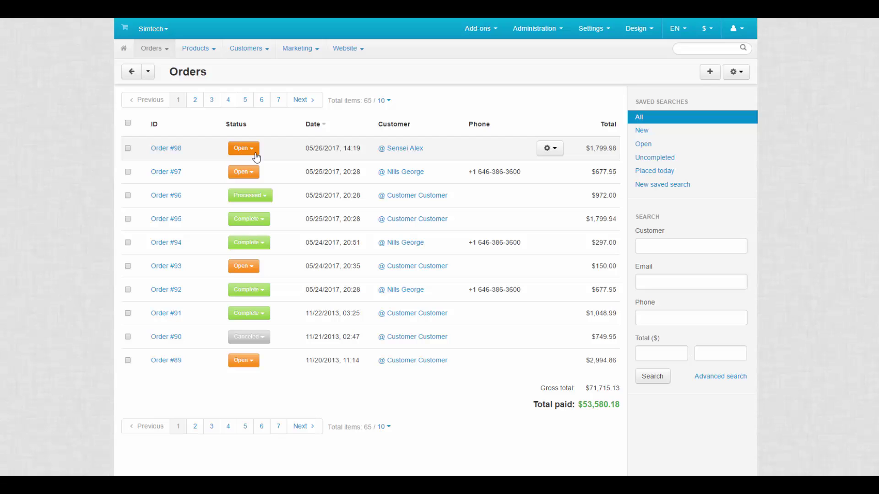
click(255, 155)
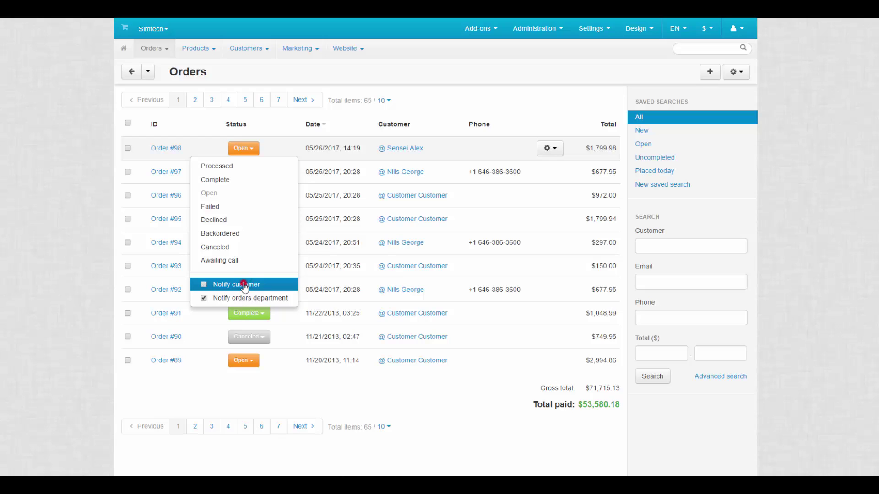
Leave Order #98's status unchanged, open its details page, and review the staff-only notes
click(241, 148)
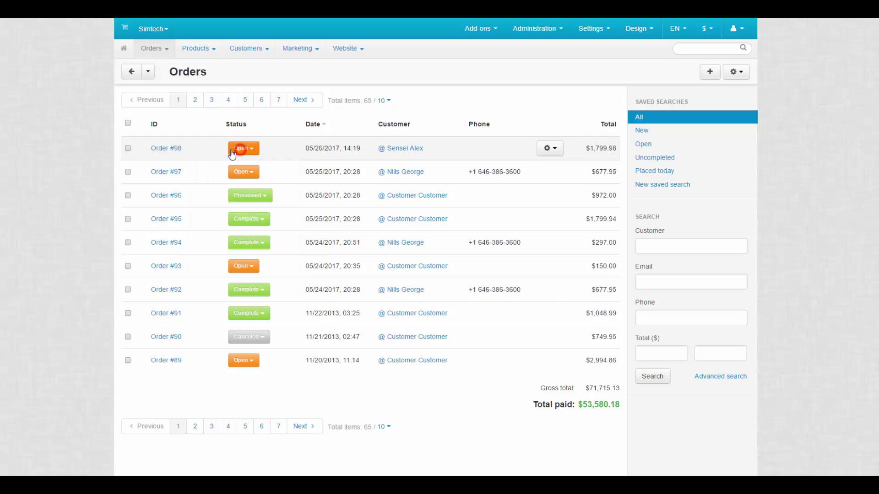
click(166, 148)
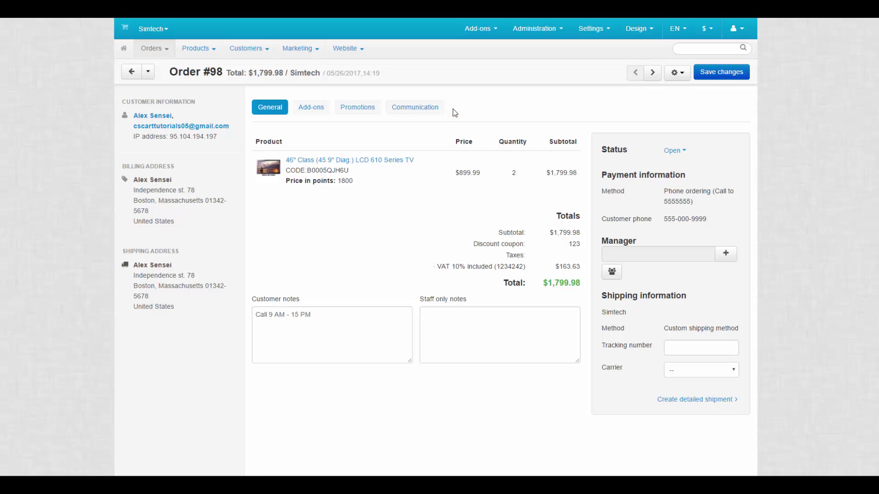
click(304, 300)
click(475, 299)
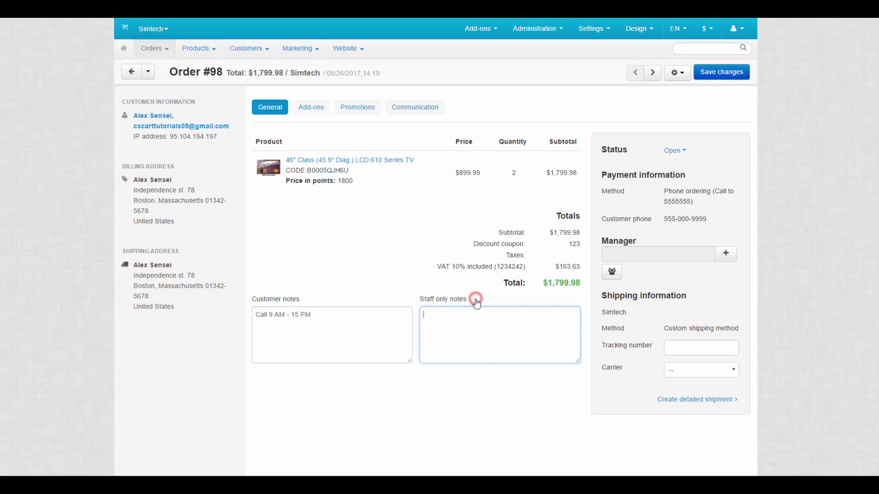
click(602, 152)
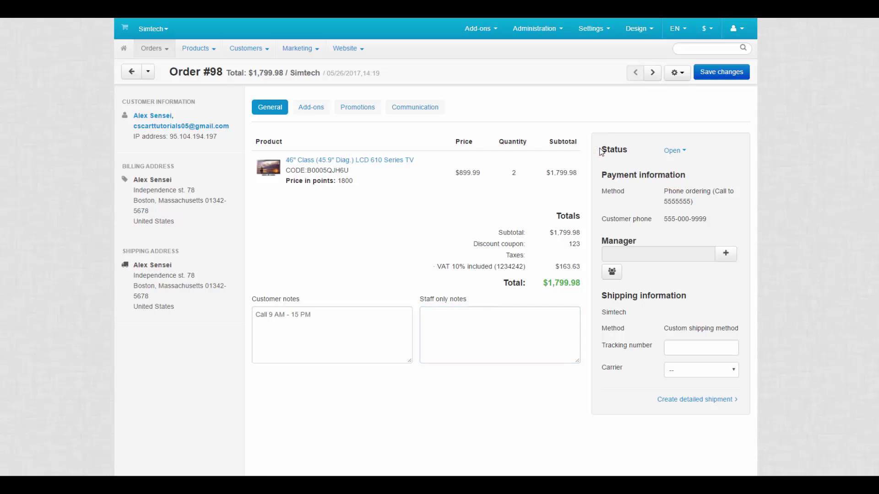
click(276, 108)
Keep order communication Enabled in Order #98's add-on settings
click(312, 107)
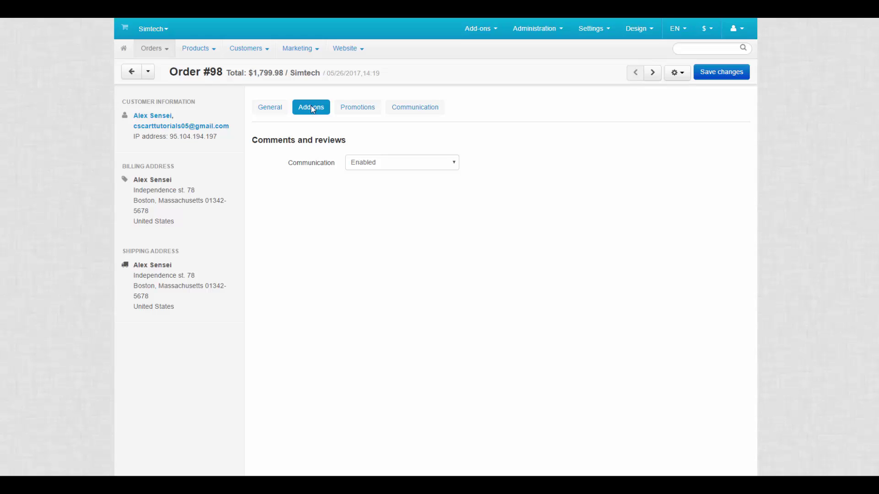
click(387, 163)
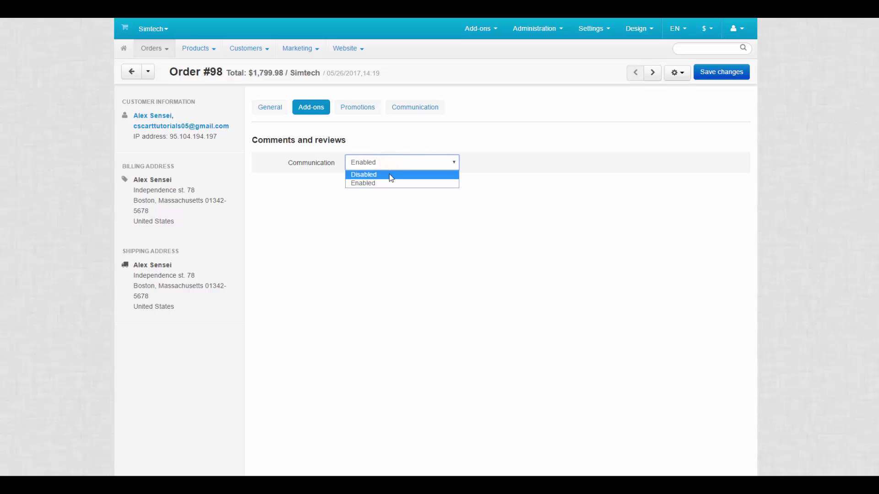
click(390, 180)
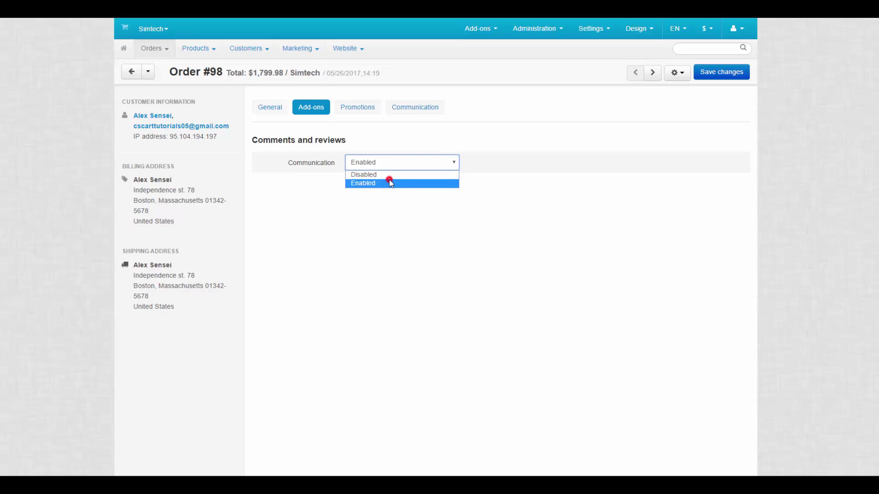
Add a communication post reading 'Order is ready' to the order
click(361, 106)
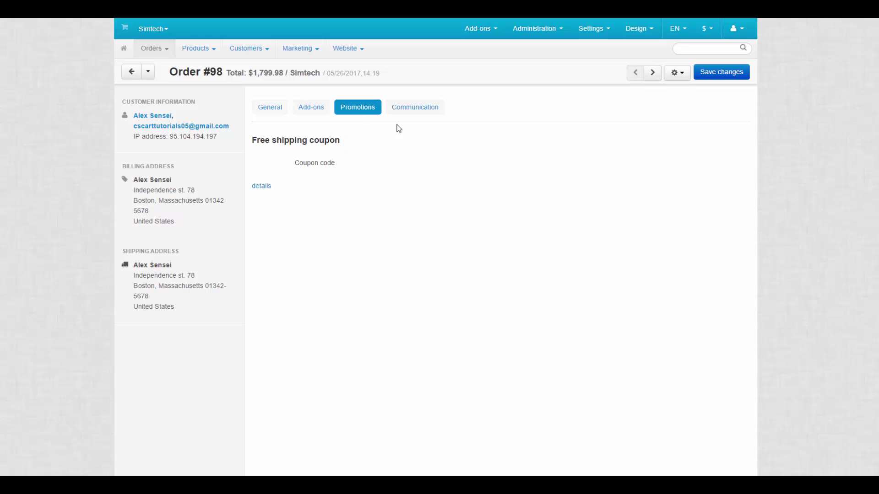
click(414, 110)
click(717, 141)
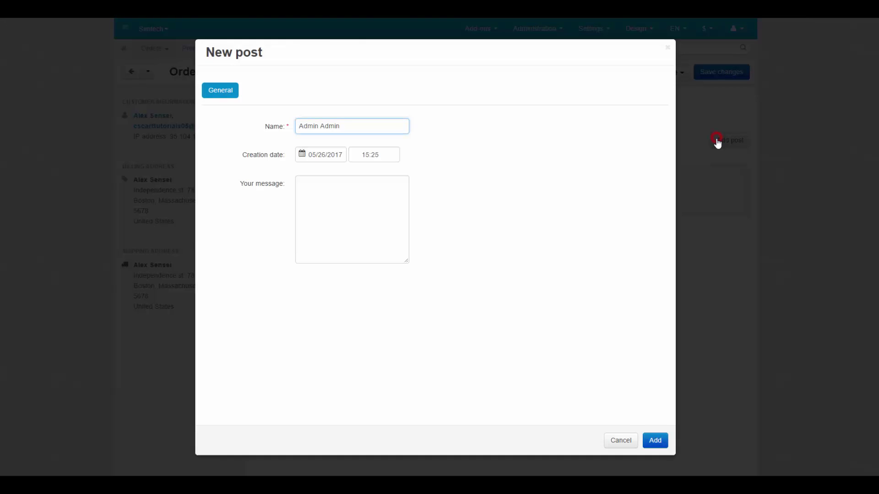
click(335, 188)
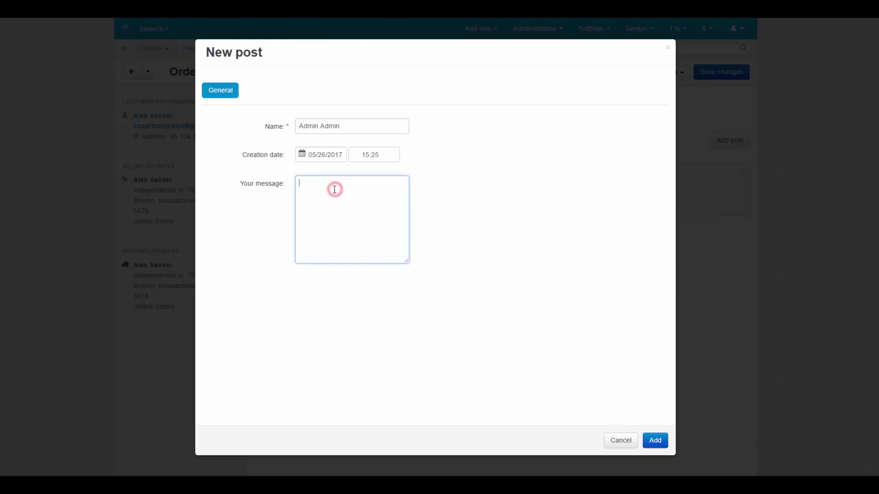
text(Order is ready)
click(655, 441)
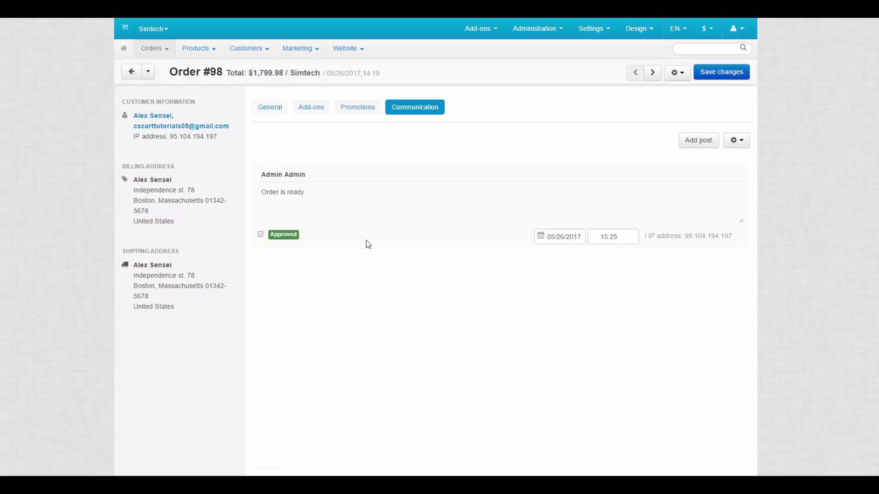
Enter tracking number 46474 with carrier FedEx in the order's shipping information
click(263, 110)
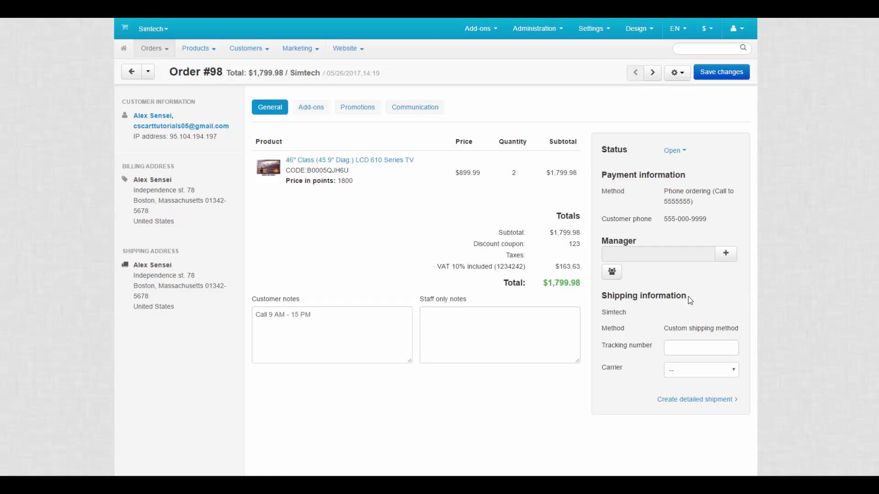
click(676, 348)
text(46474)
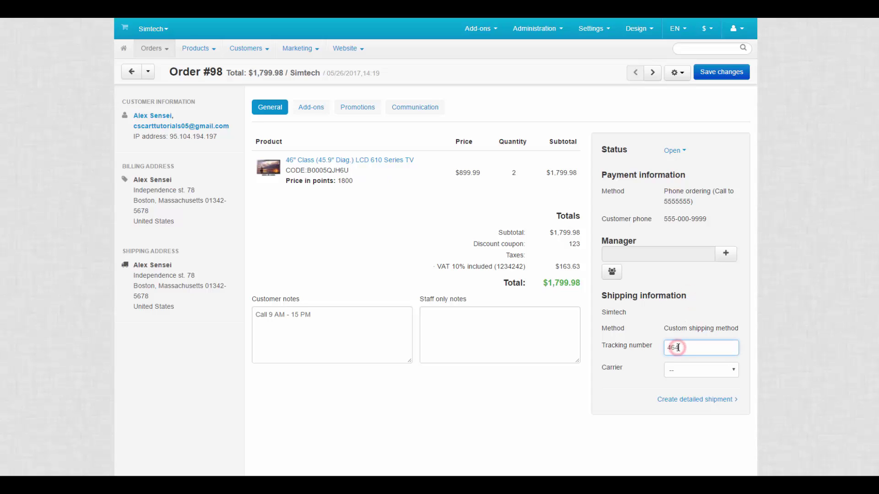
click(677, 373)
click(678, 414)
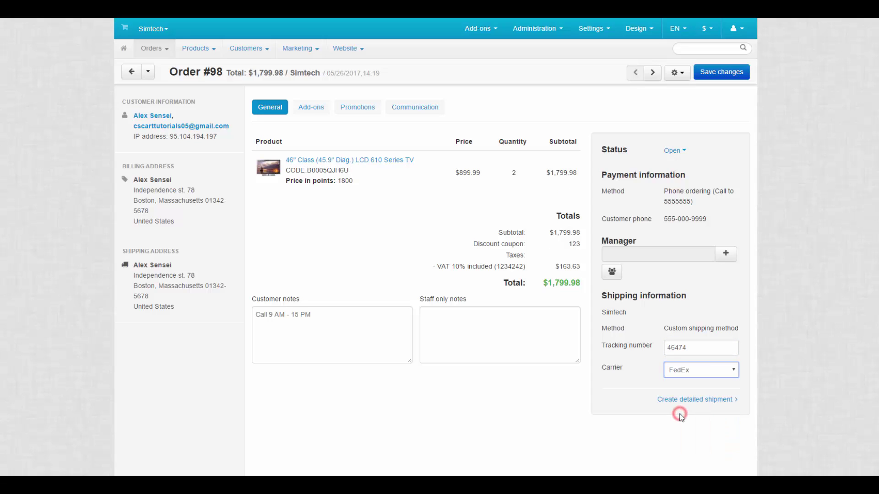
Create a custom-method FedEx shipment, tracking 7555858, covering 1 of the 2 TVs
click(680, 399)
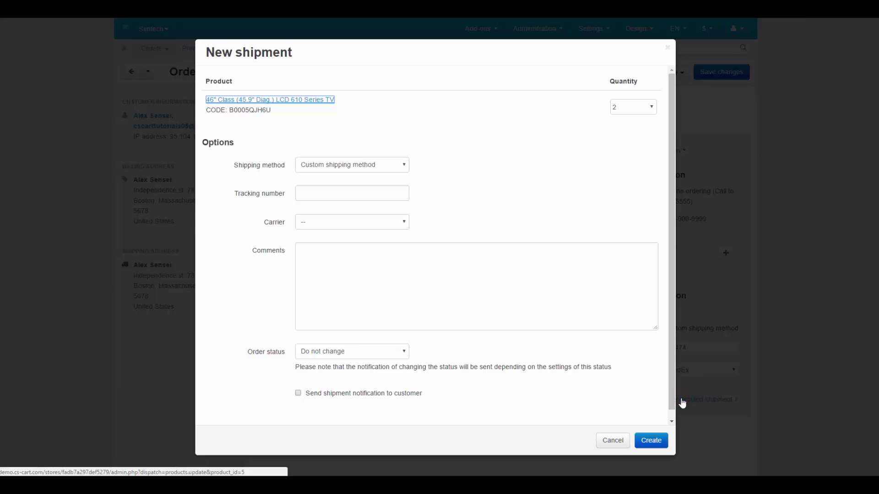
click(368, 167)
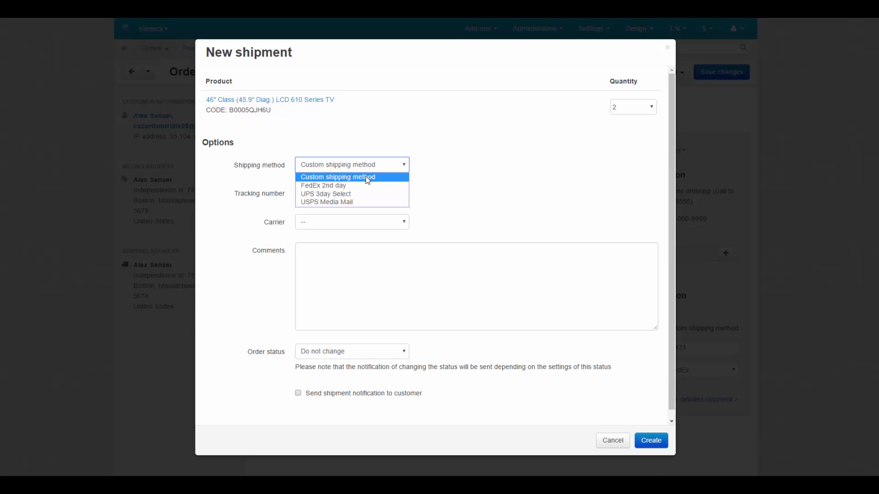
click(367, 177)
click(359, 191)
text(7555858)
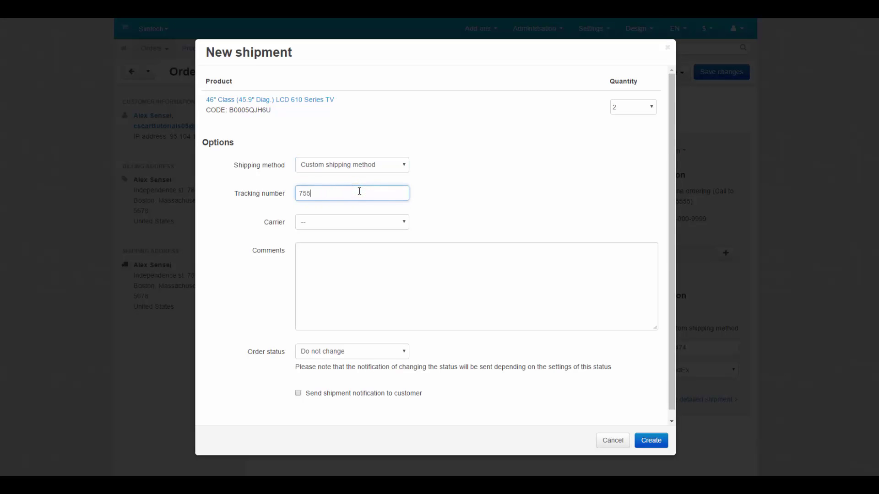
click(352, 224)
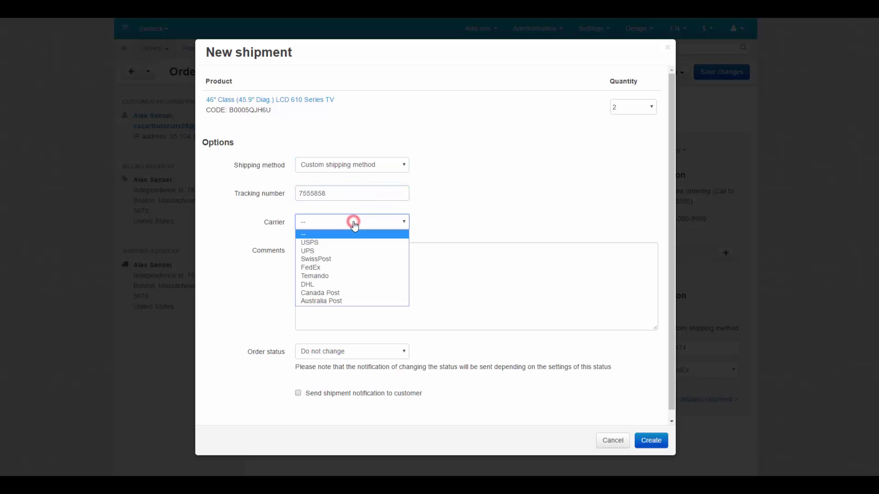
click(334, 268)
click(631, 106)
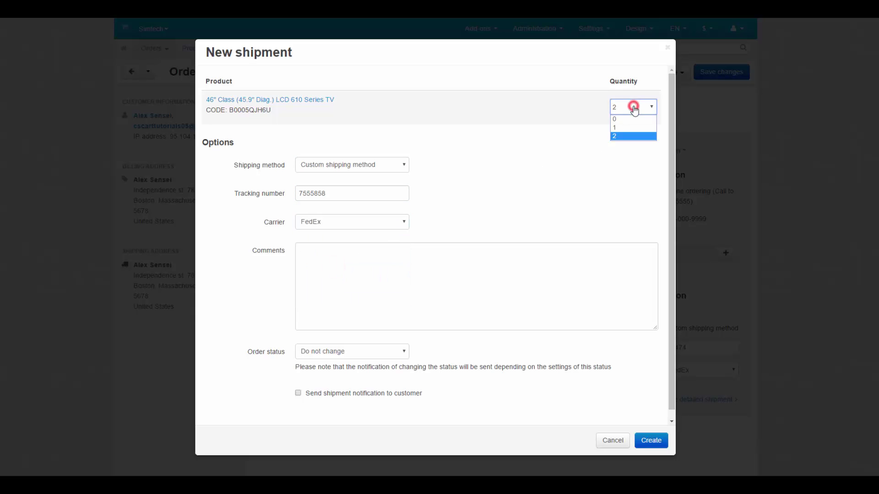
click(625, 128)
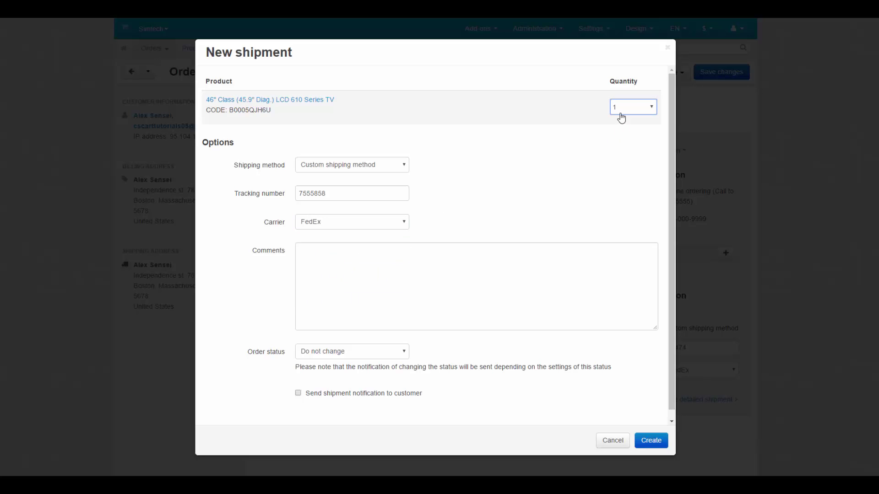
click(646, 442)
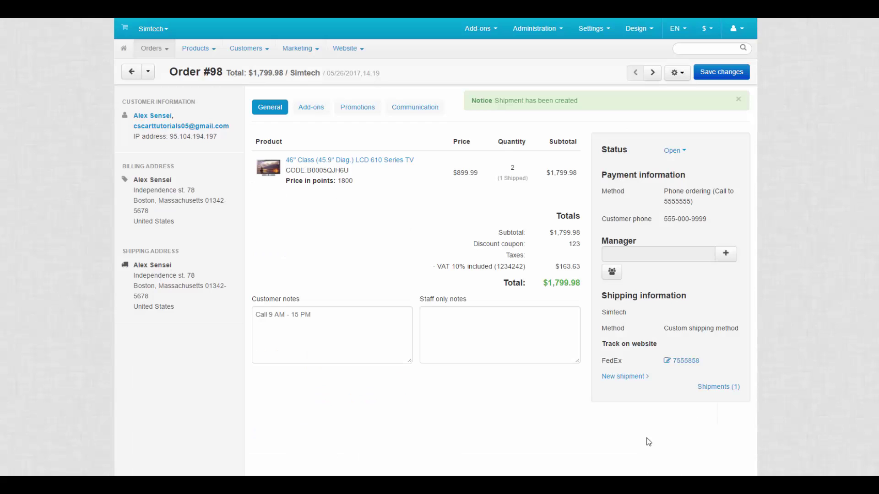
click(625, 379)
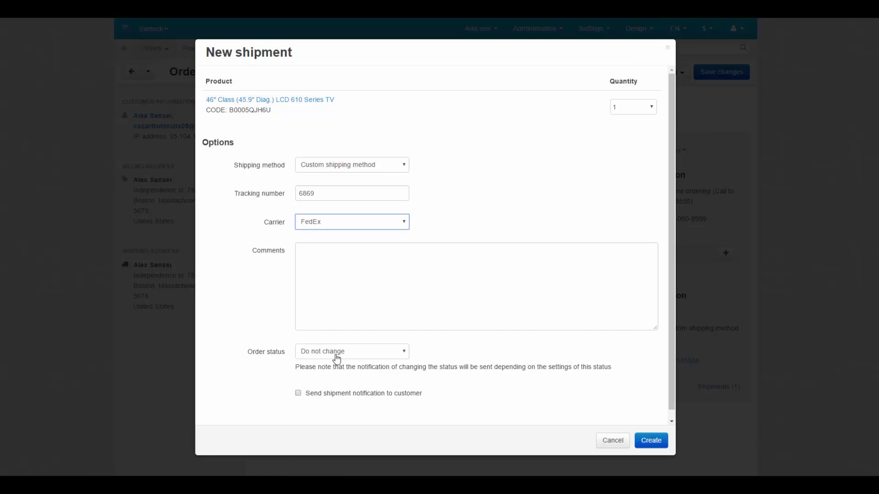
Create the second TV's shipment, setting order status Processed and notifying the customer
click(336, 355)
click(338, 371)
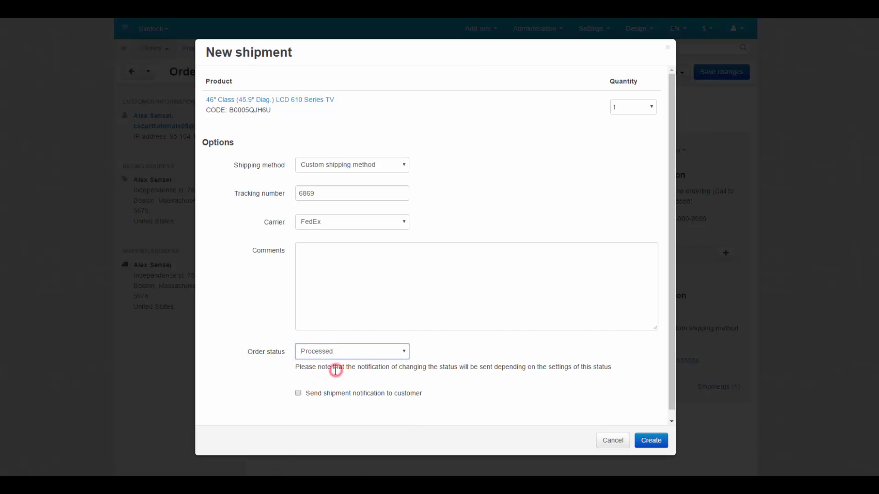
click(298, 395)
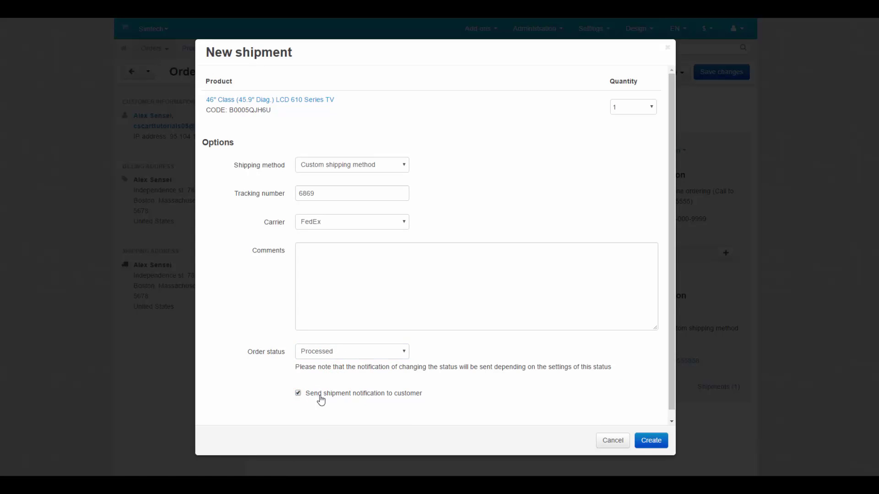
click(645, 443)
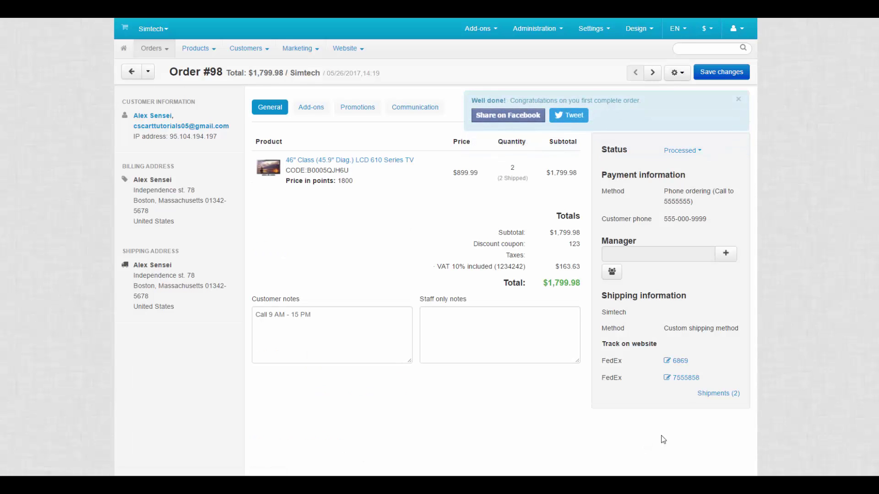
Change shipment #1's status from Picked up to Shipped in the shipments list
mouse_move(154, 48)
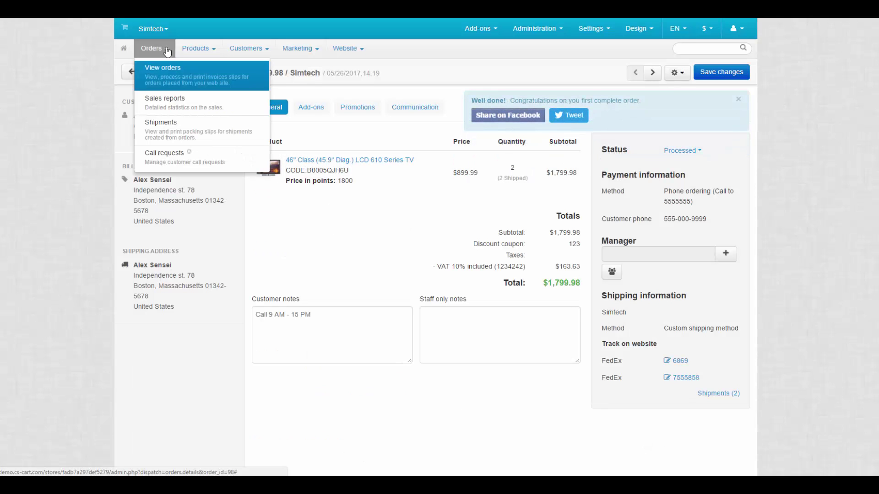
click(155, 130)
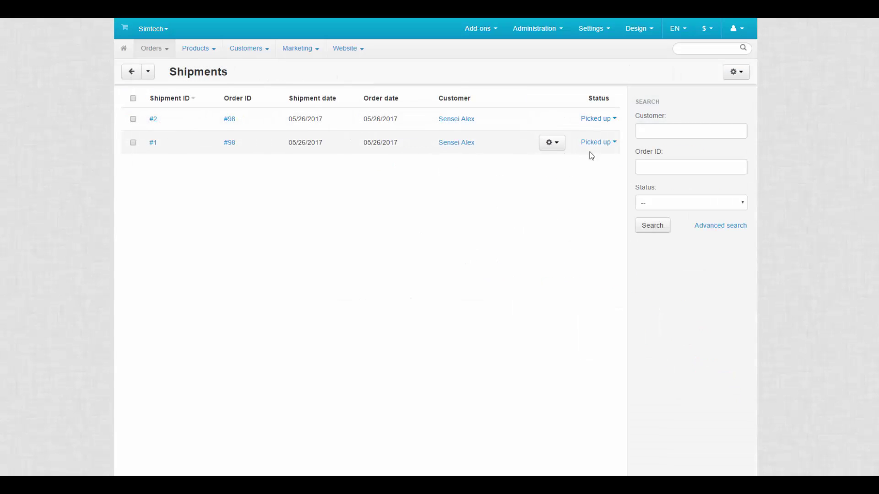
click(605, 143)
click(590, 188)
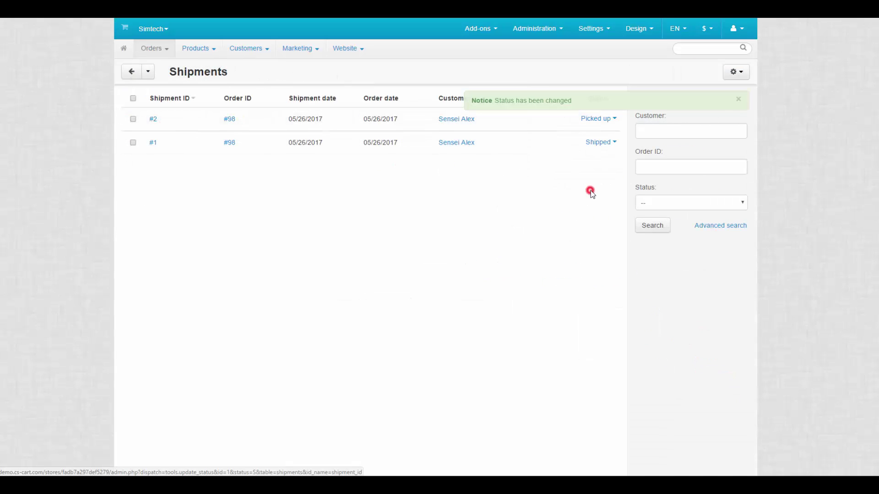
click(597, 119)
click(580, 150)
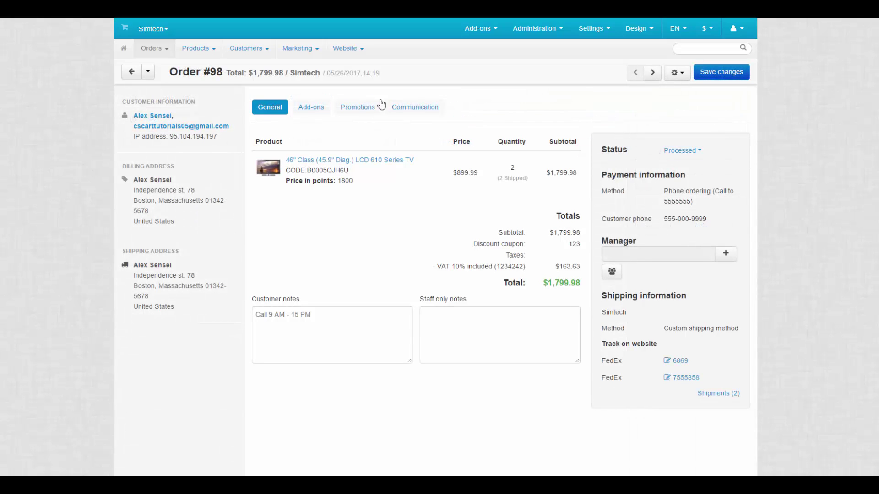
Send the invoice with a 'Got it' note, a $50 Gift line and a PDF attached
click(676, 73)
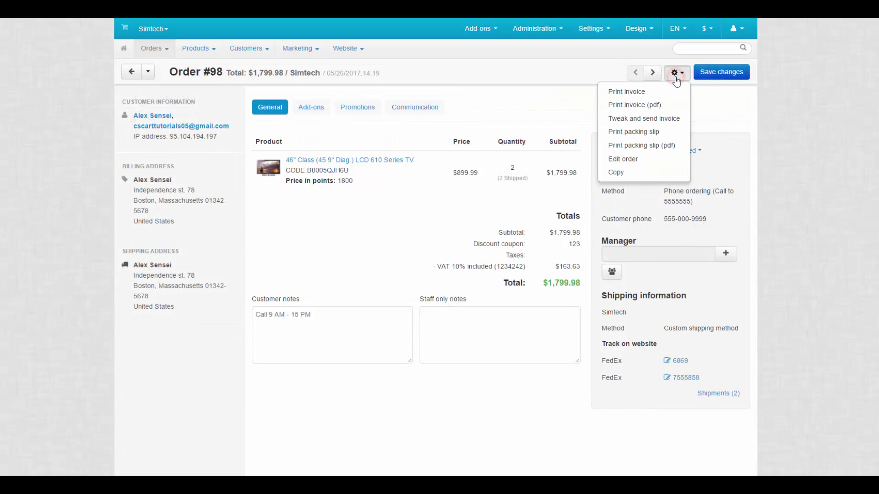
click(658, 119)
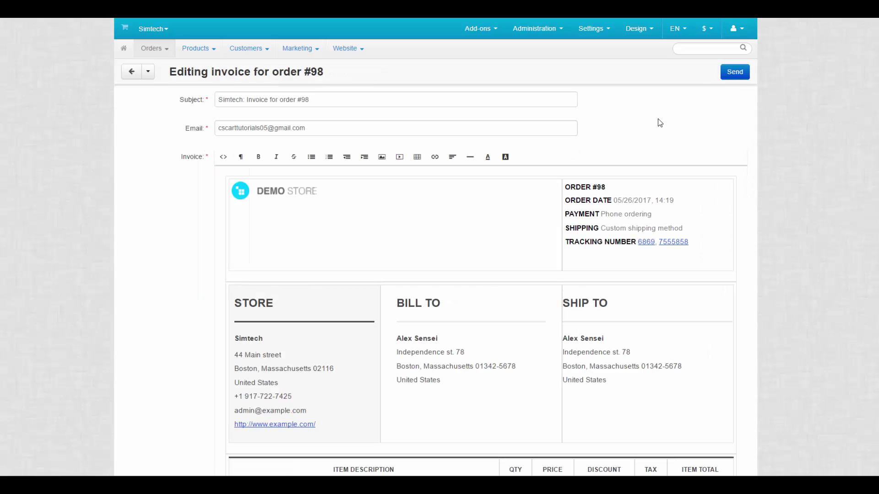
scroll(732, 120, down, 2)
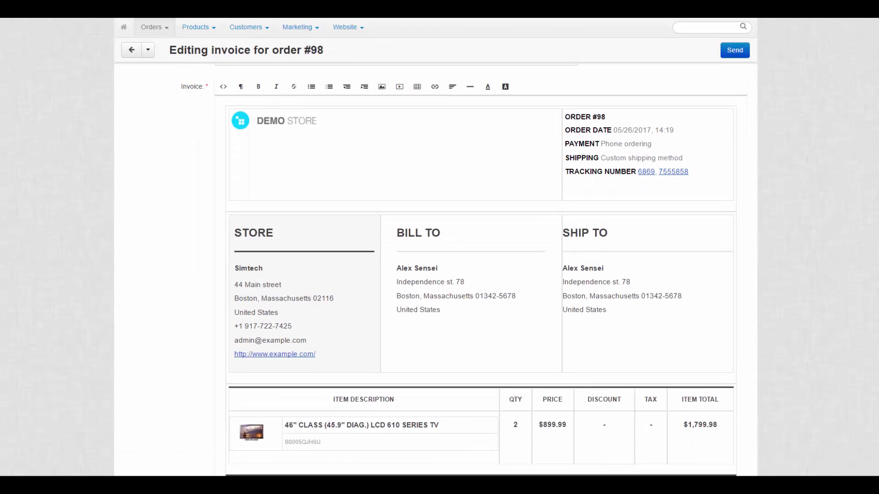
scroll(481, 275, down, 6)
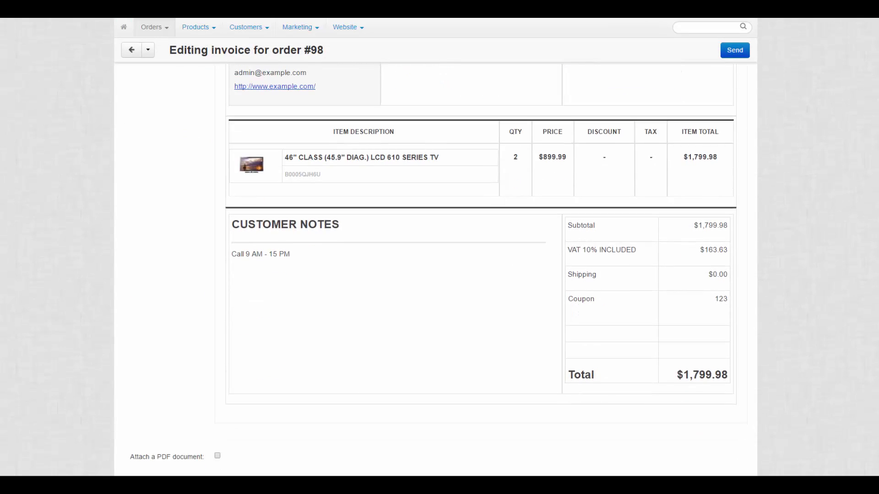
click(310, 255)
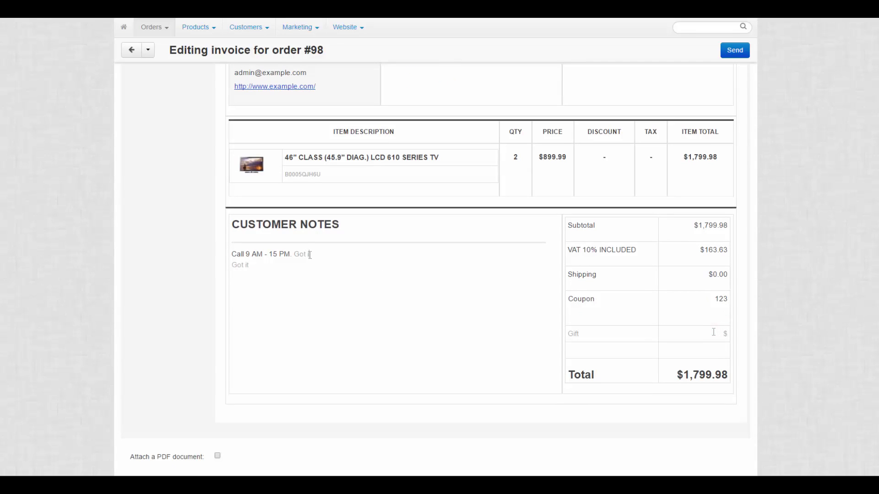
click(703, 372)
click(218, 456)
click(734, 51)
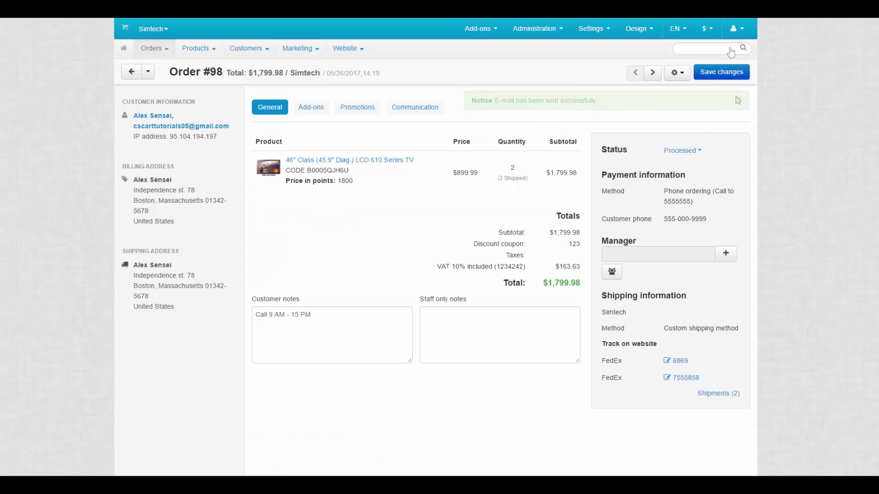
Give Order #98 a $50 order discount, recalculate totals to $1,749.98, and save
click(677, 73)
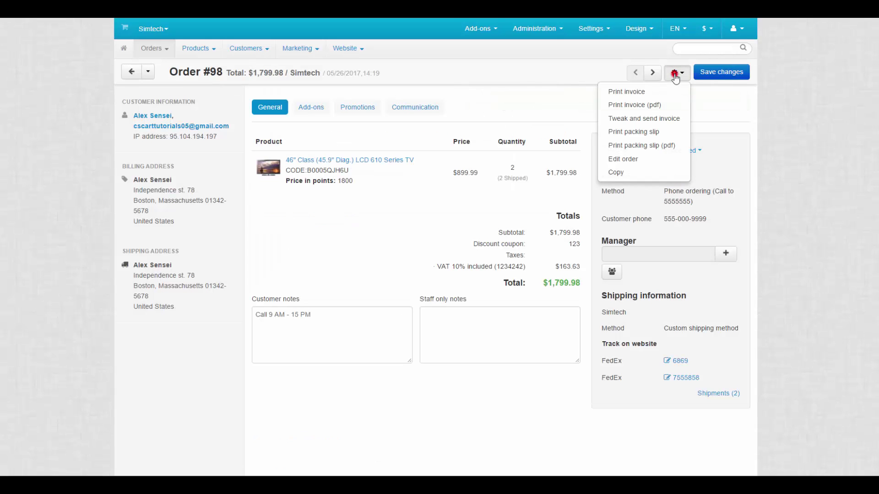
click(658, 158)
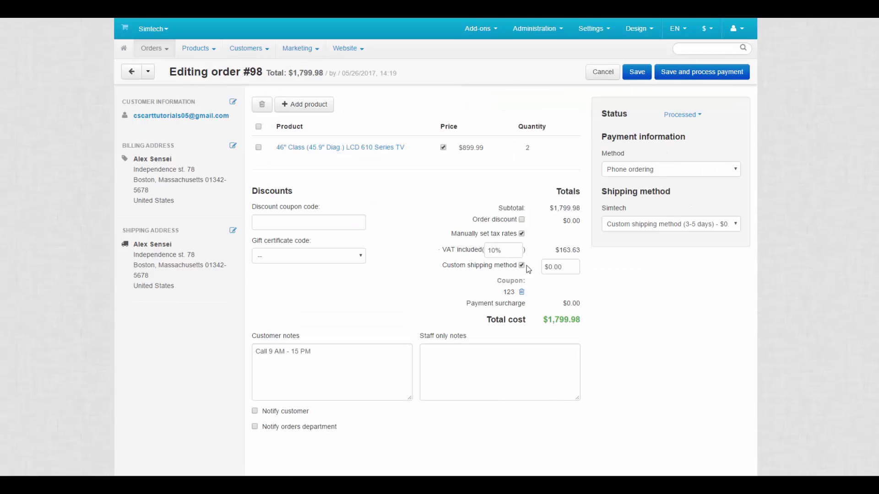
click(550, 222)
text(50.00)
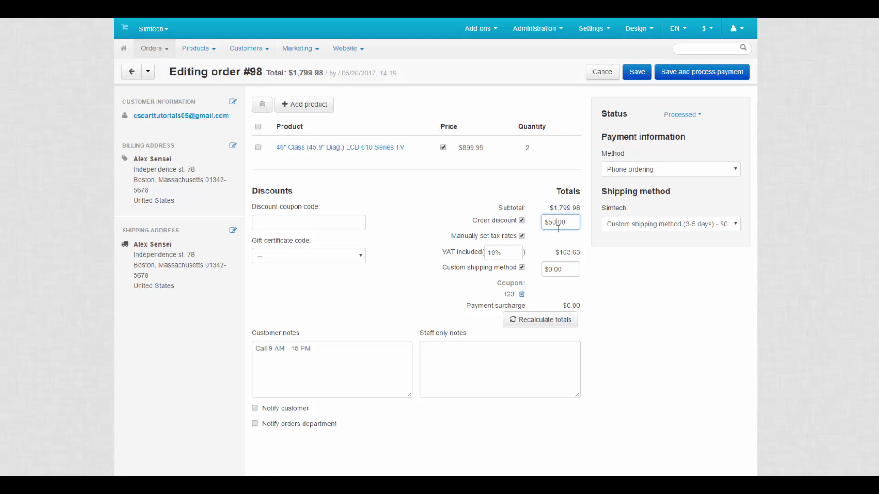
click(540, 320)
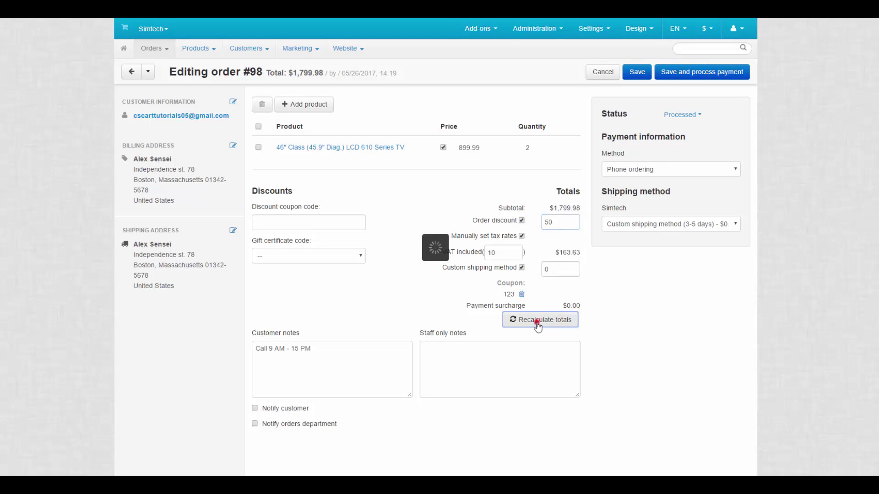
click(637, 75)
Copy Order #98 and create the copy as a new order
click(678, 73)
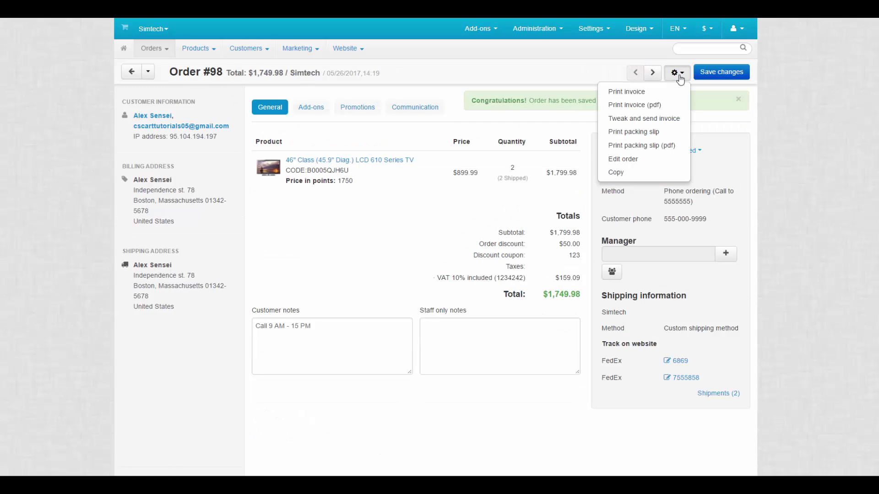
click(640, 172)
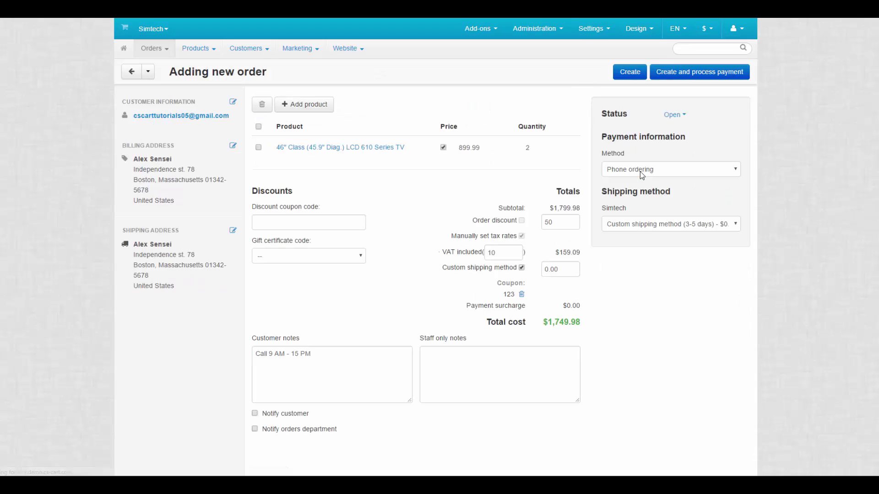
click(629, 72)
Return to Order #98 and change its status from Processed to Complete
click(634, 72)
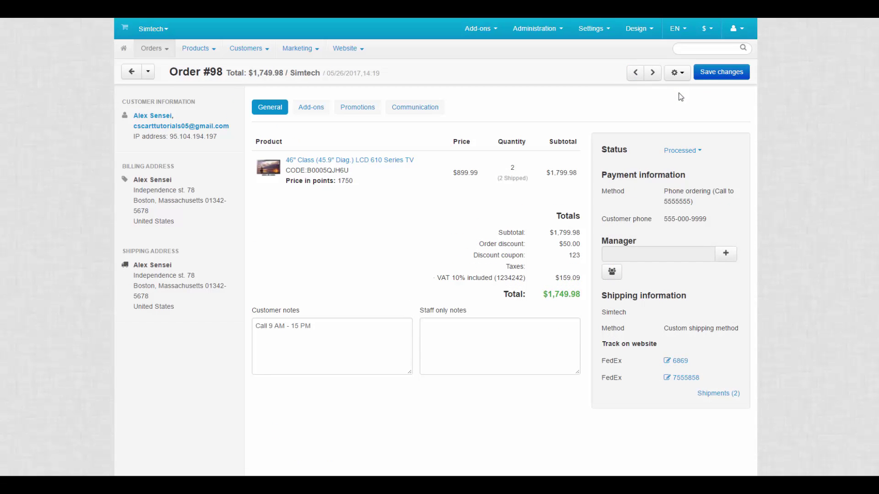
click(685, 151)
click(672, 182)
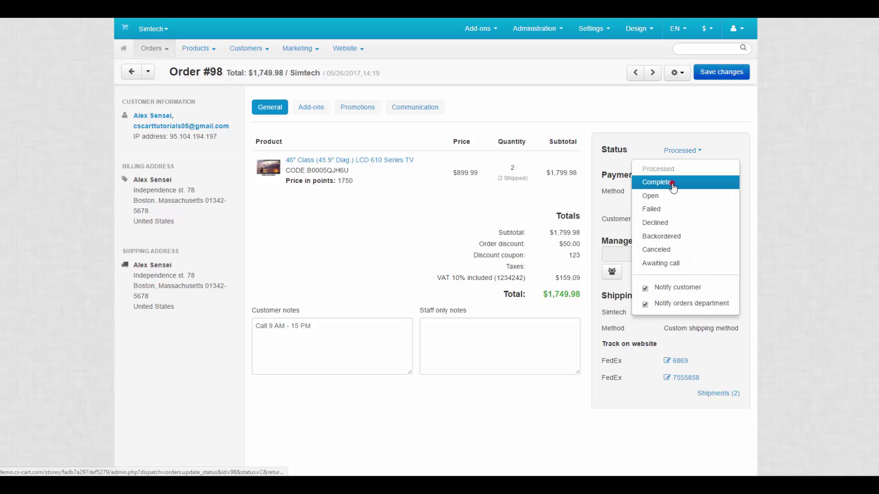